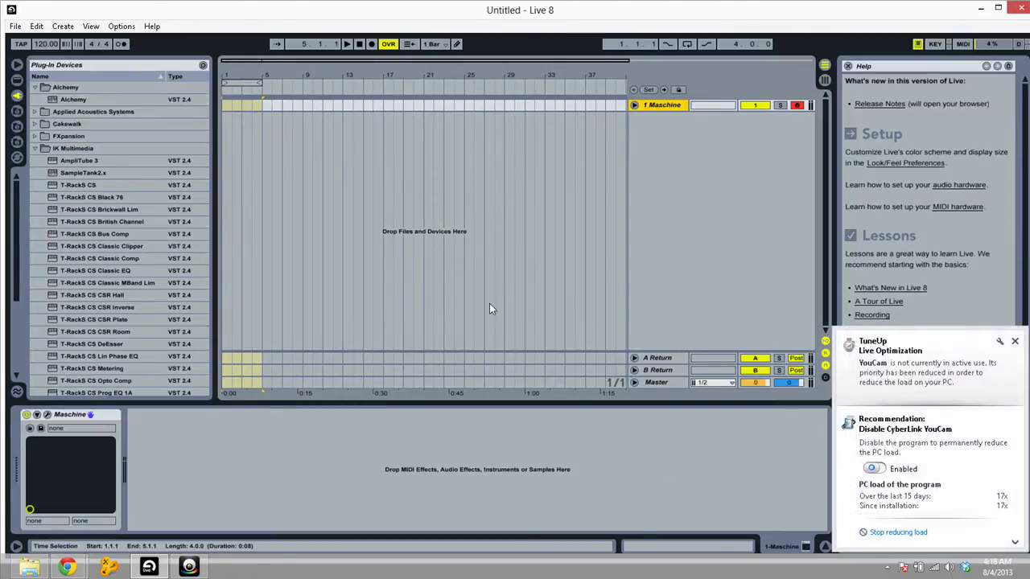
Collapse IK Multimedia, dismiss the TuneUp optimization pop-up, and expand Native Instruments
left_click(71, 150)
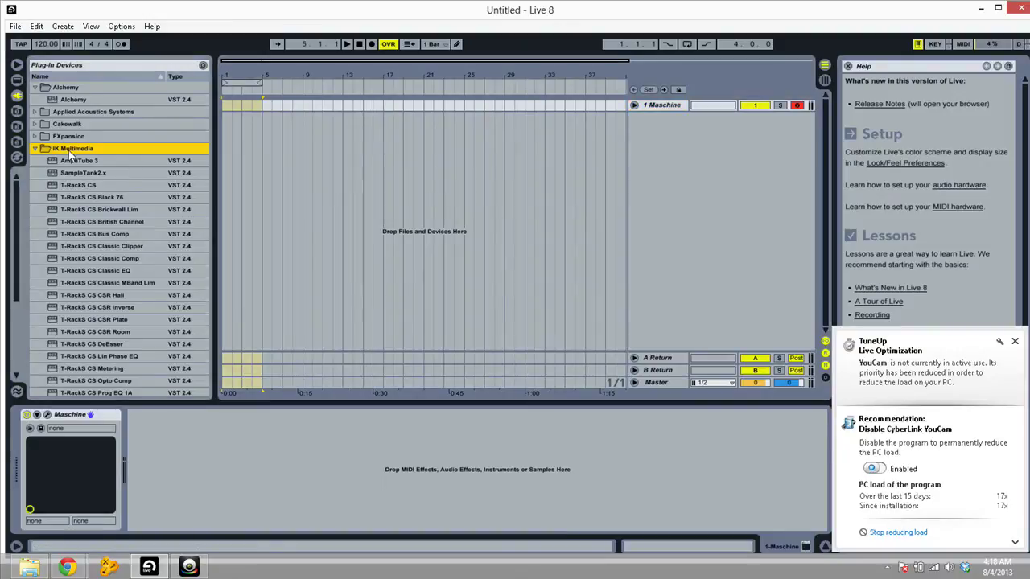
left_click(36, 149)
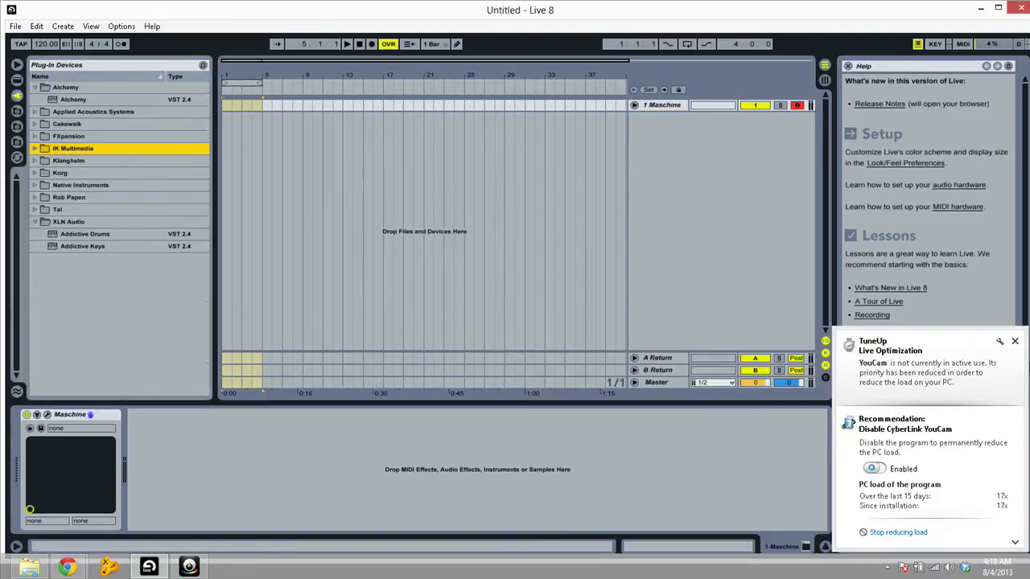
left_click(1015, 342)
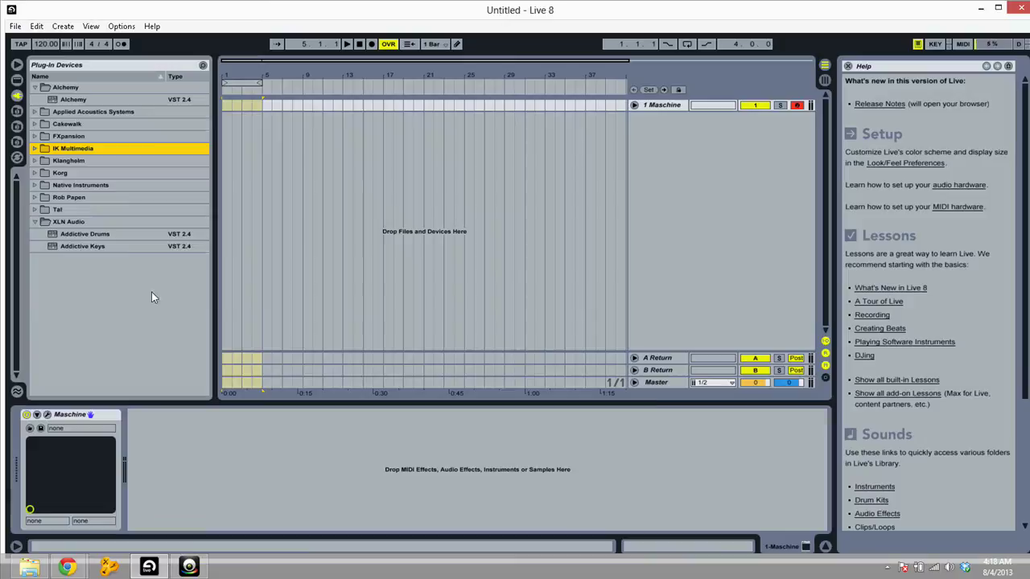
left_click(35, 185)
Insert Battery 4 from the Native Instruments plug-in folder onto the track
double_click(79, 258)
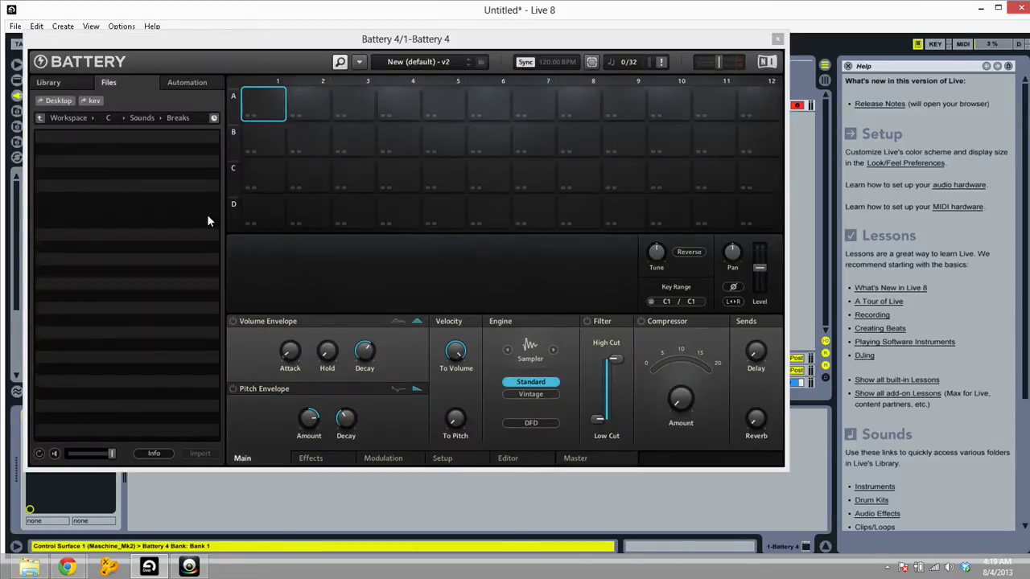
Browse to Sounds › Rex Loops and drop 16 inch Crash 02.rx2 onto pad A1
left_click(143, 118)
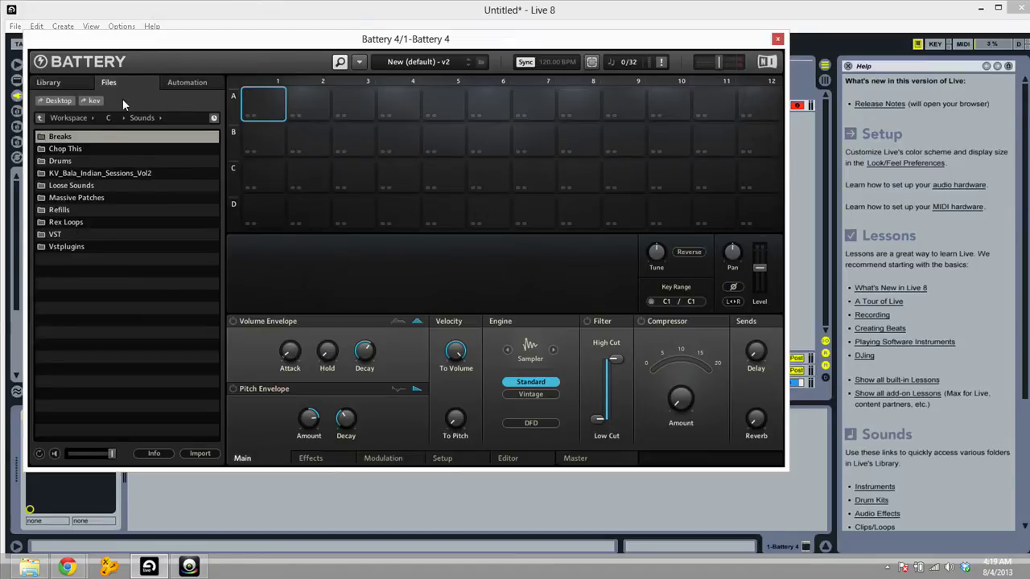
double_click(79, 225)
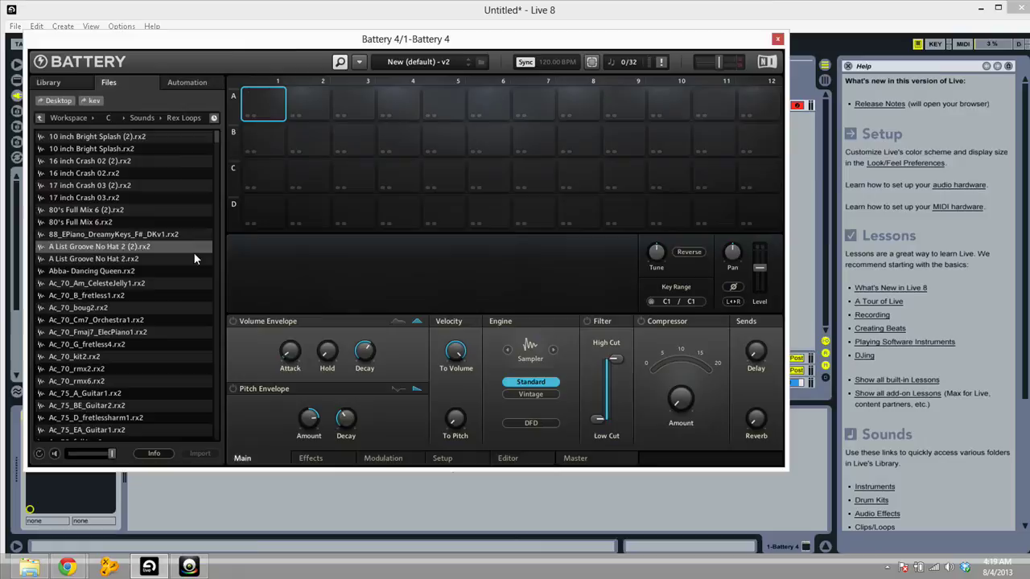
left_click(82, 172)
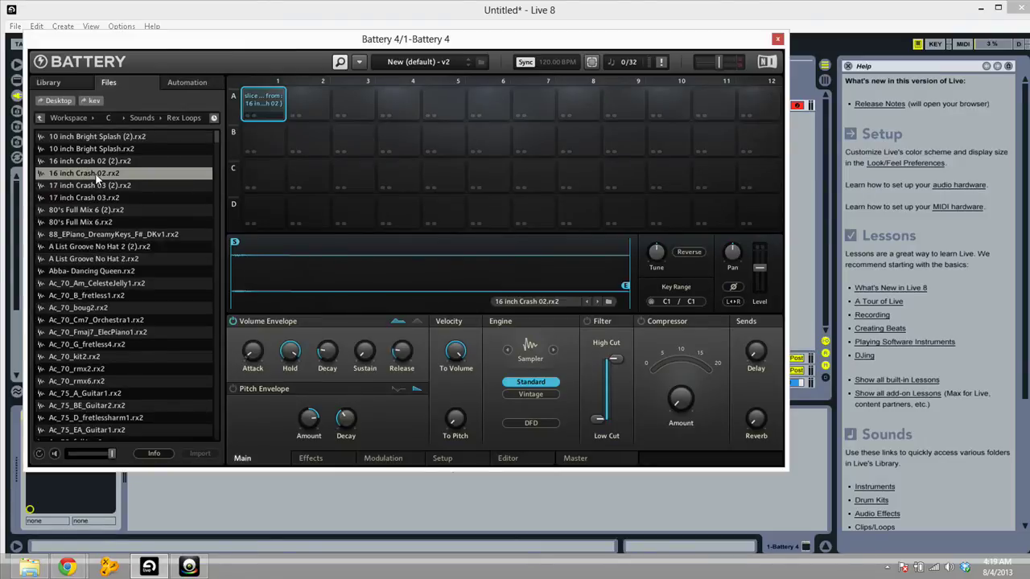
left_click_drag(95, 173, 263, 98)
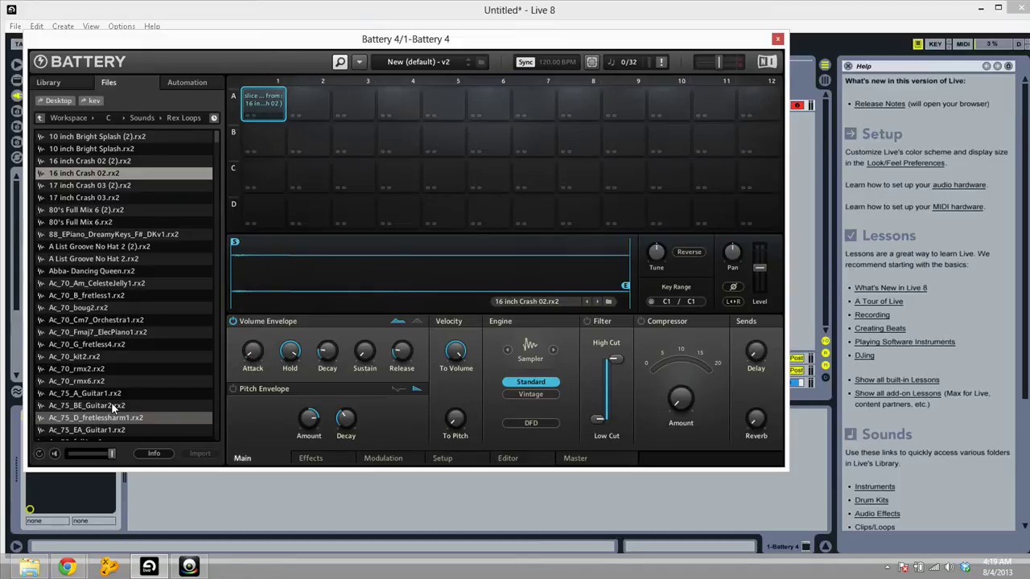
scroll(105, 354, "down", 2)
scroll(111, 369, "down", 2)
scroll(111, 369, "down", 1)
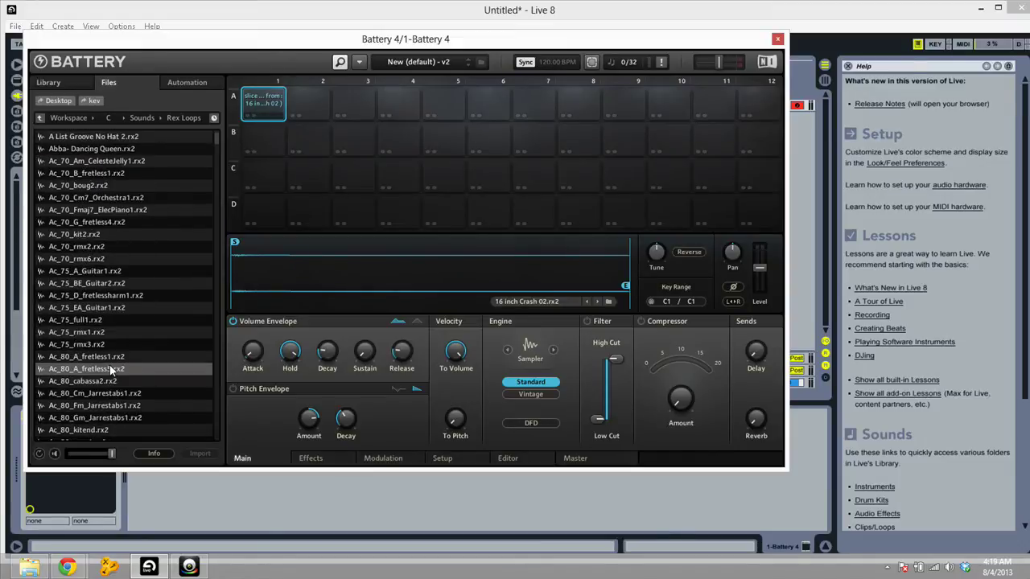
scroll(111, 369, "down", 1)
scroll(111, 370, "down", 1)
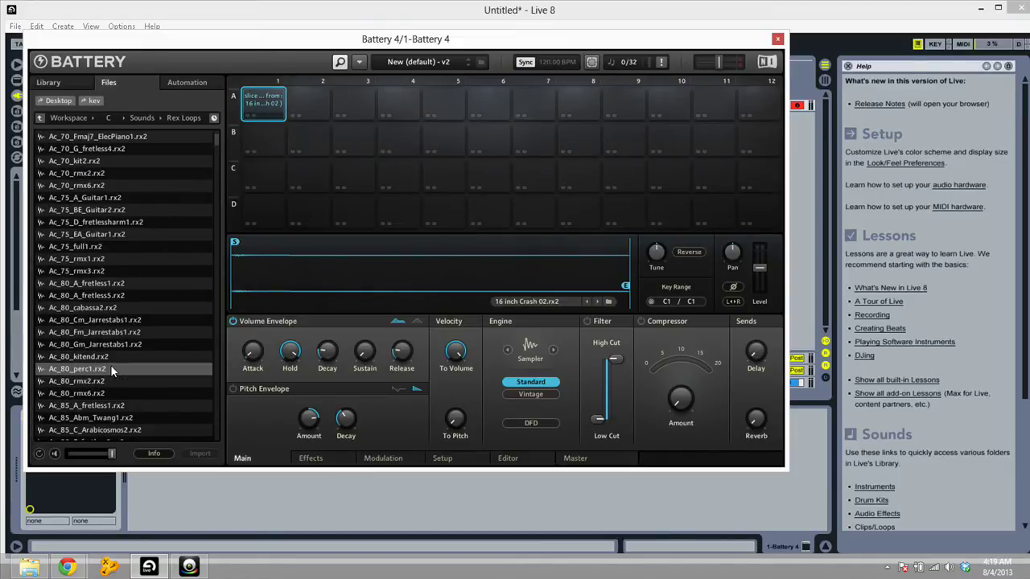
Load Ac_85_A_fretless1.rx2 across pads A1–A12 and check the slices on pads A2–A5
left_click(118, 407)
double_click(117, 408)
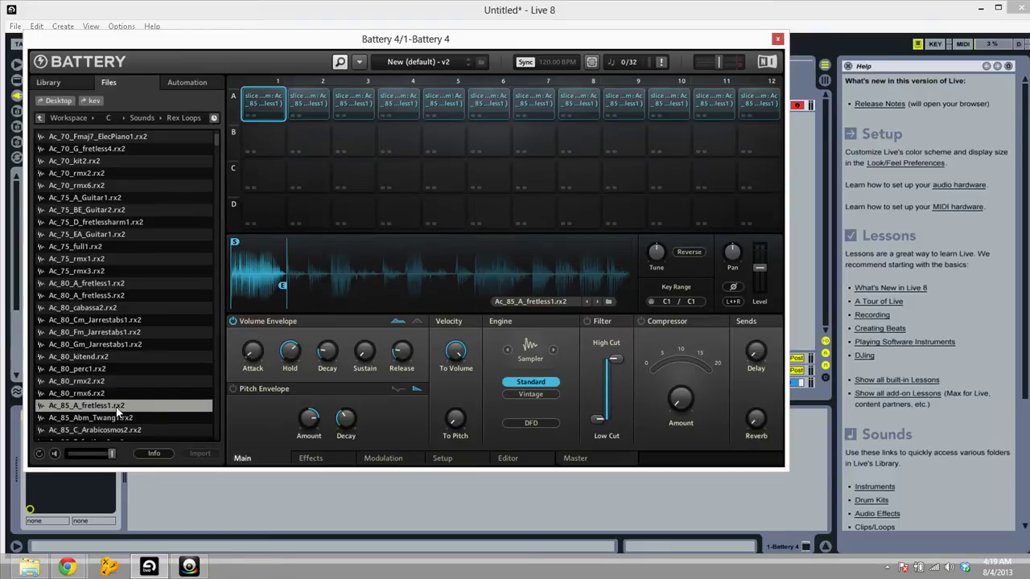
left_click(261, 100)
left_click(309, 100)
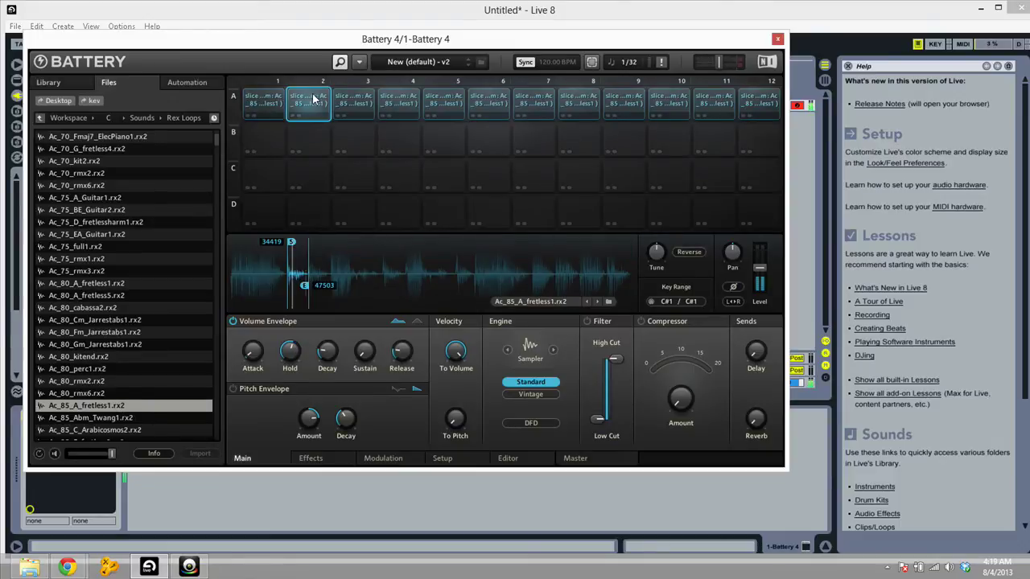
left_click(340, 98)
left_click(402, 98)
left_click(446, 99)
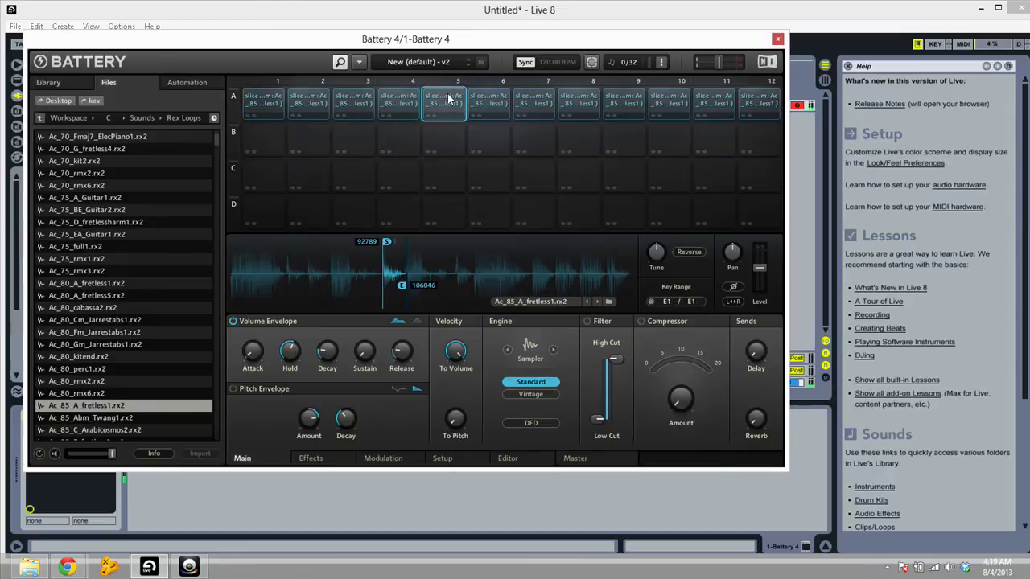
Check the slices on pads A6–A12 and show the volume envelope curve
left_click(493, 98)
left_click(535, 98)
left_click(579, 98)
left_click(625, 98)
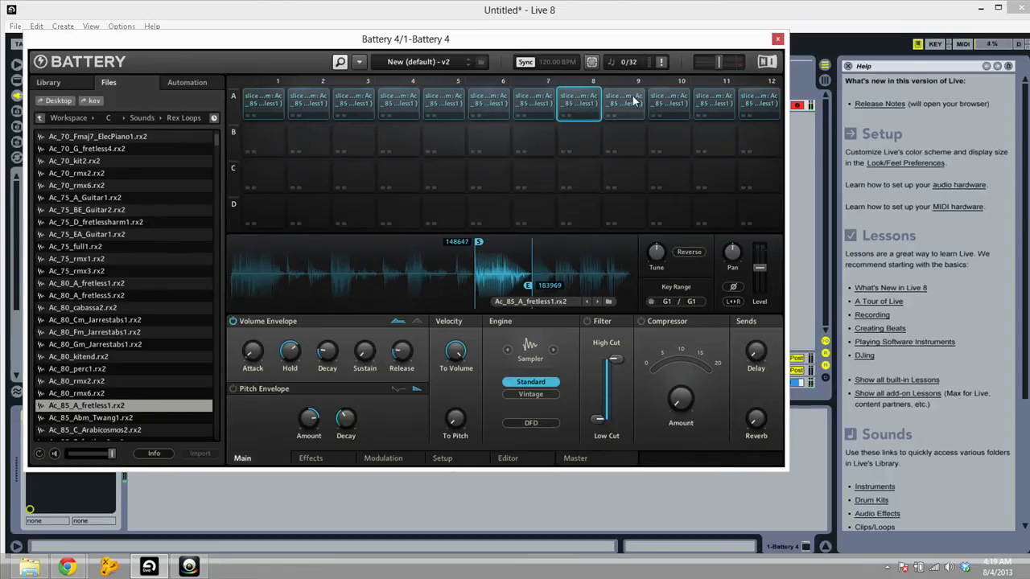
left_click(660, 98)
left_click(715, 99)
left_click(757, 100)
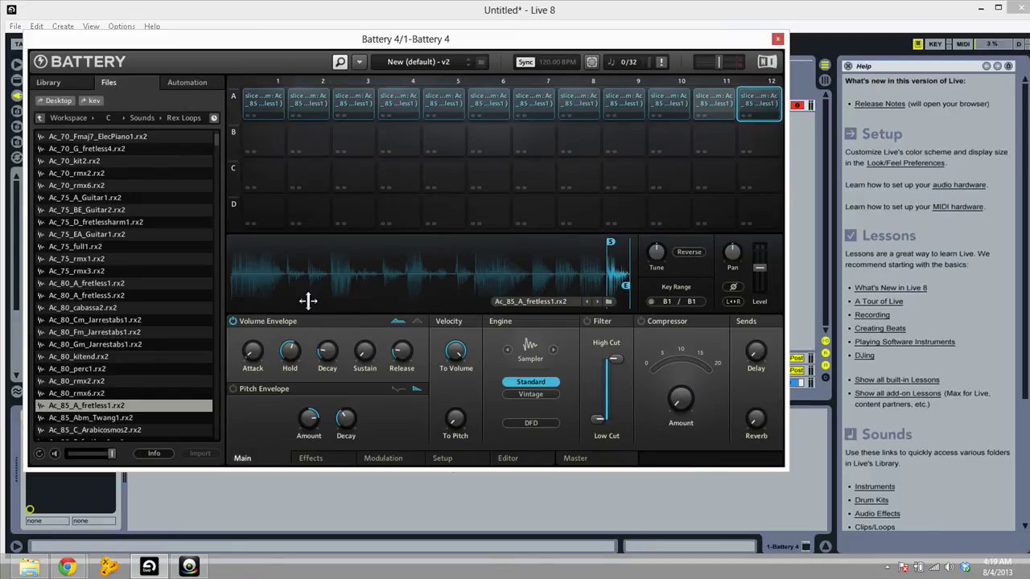
left_click(294, 323)
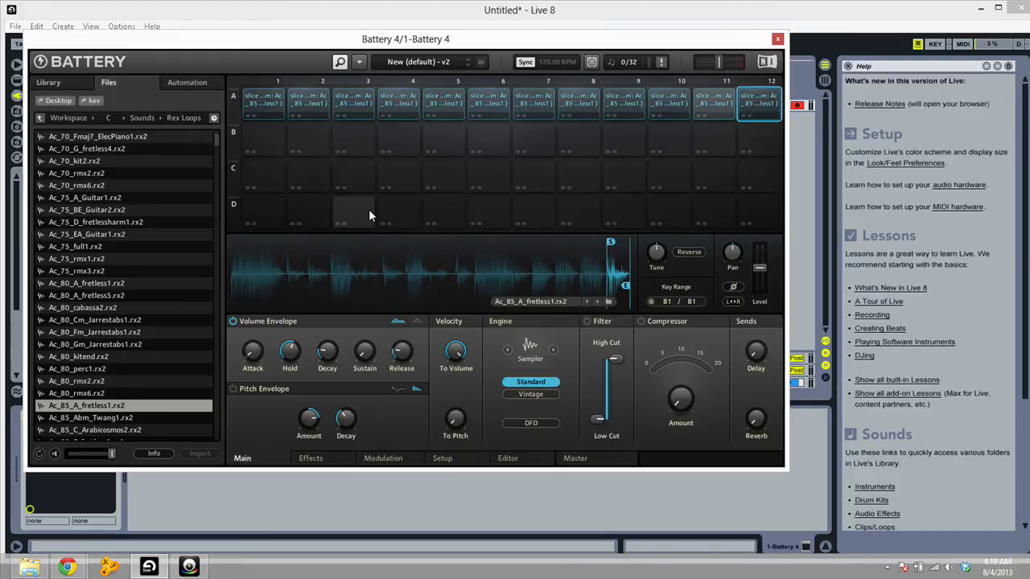
Close Live's Help View panel to reveal the Battery 4 and return tracks
left_click(848, 67)
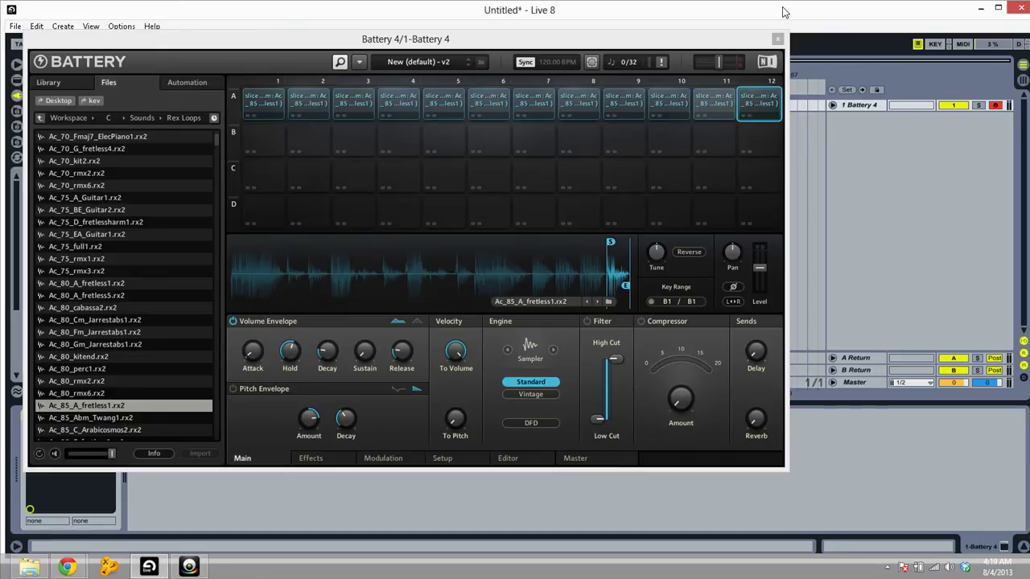